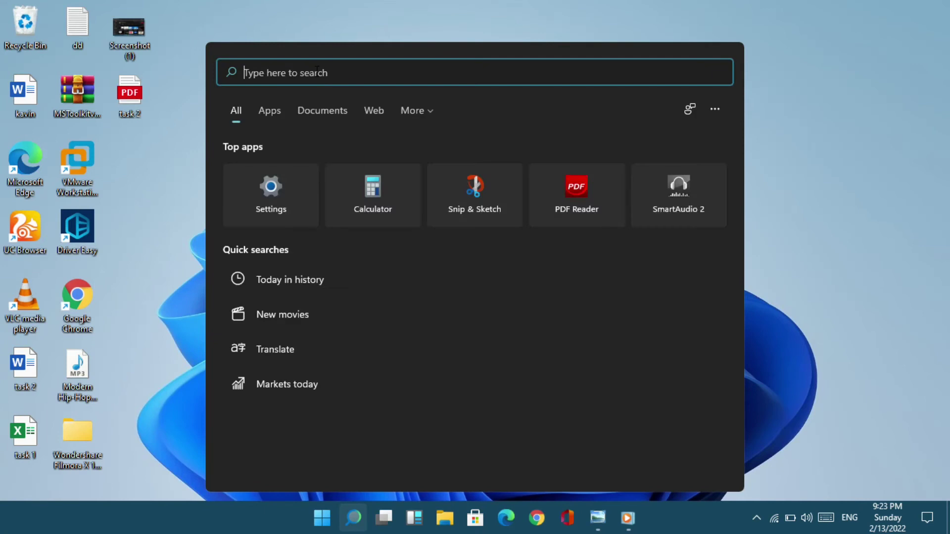
Search for the Camera app, open it to check whether it works, and close it
{"action": "type", "text": "ca"}
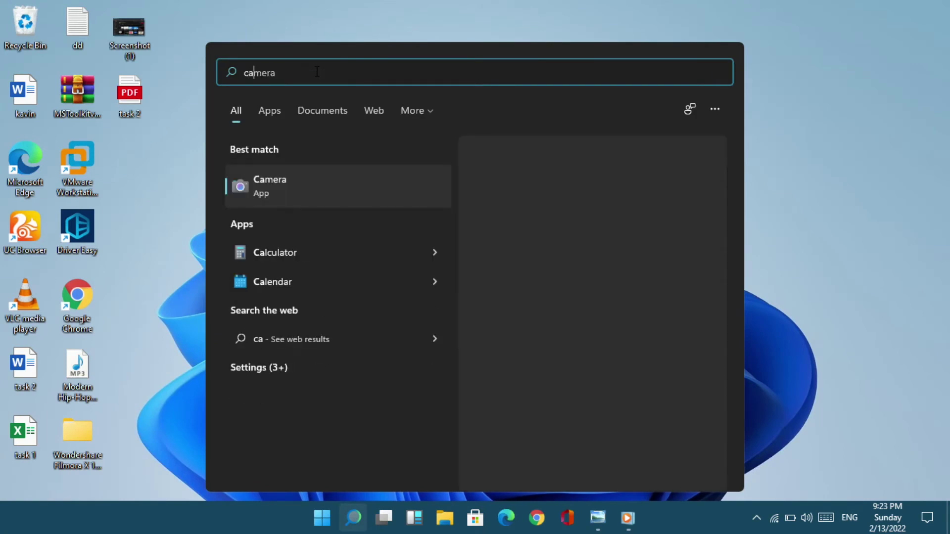
{"action": "left_click", "coordinate": [313, 189]}
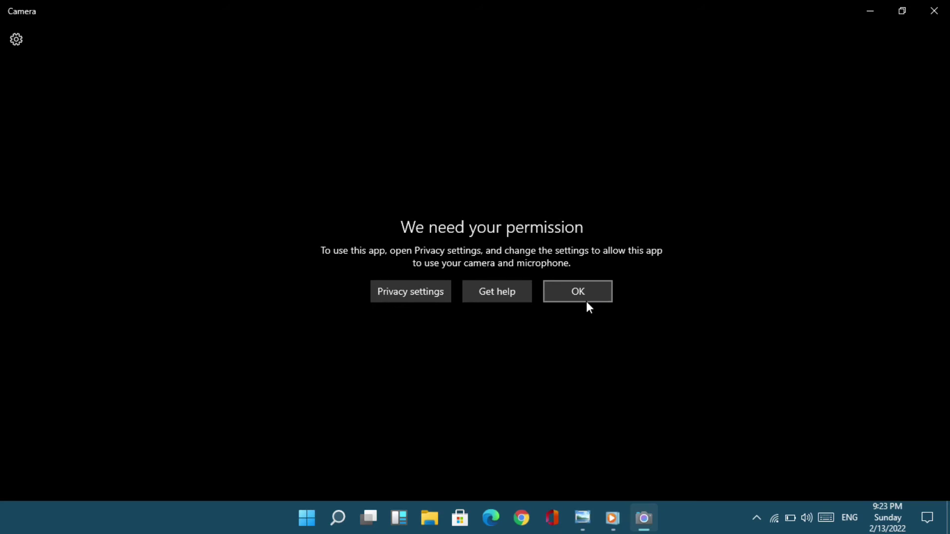
{"action": "left_click", "coordinate": [930, 20]}
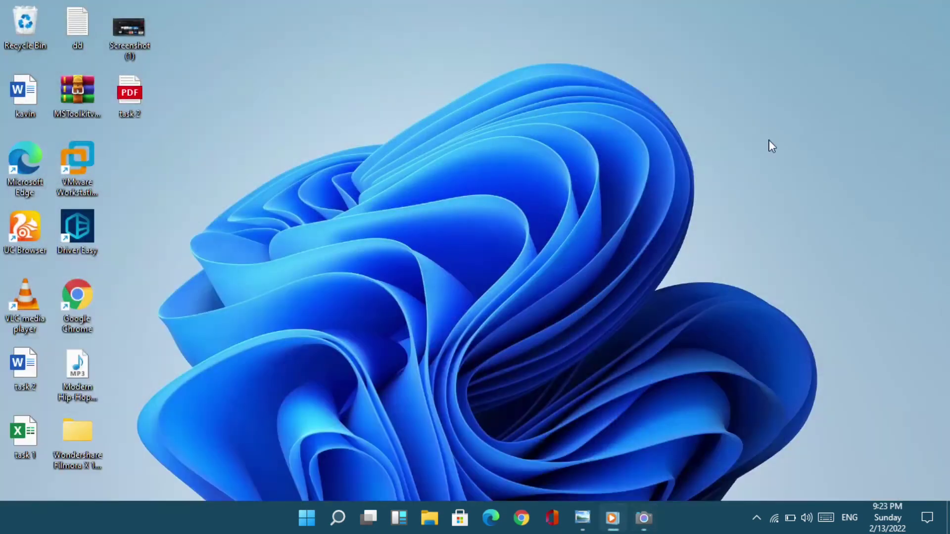
Search for "camera" and open the Camera app's settings page
{"action": "left_click", "coordinate": [927, 520]}
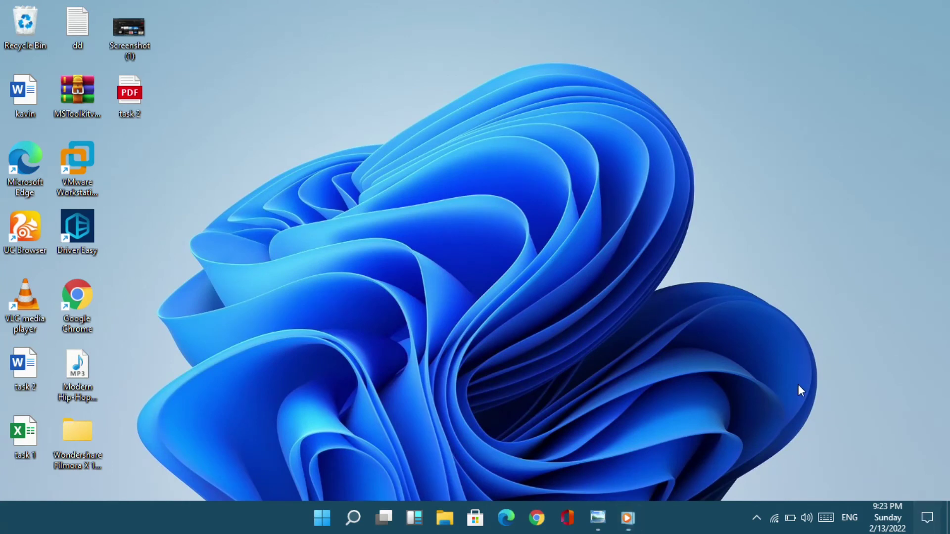
{"action": "left_click", "coordinate": [357, 462]}
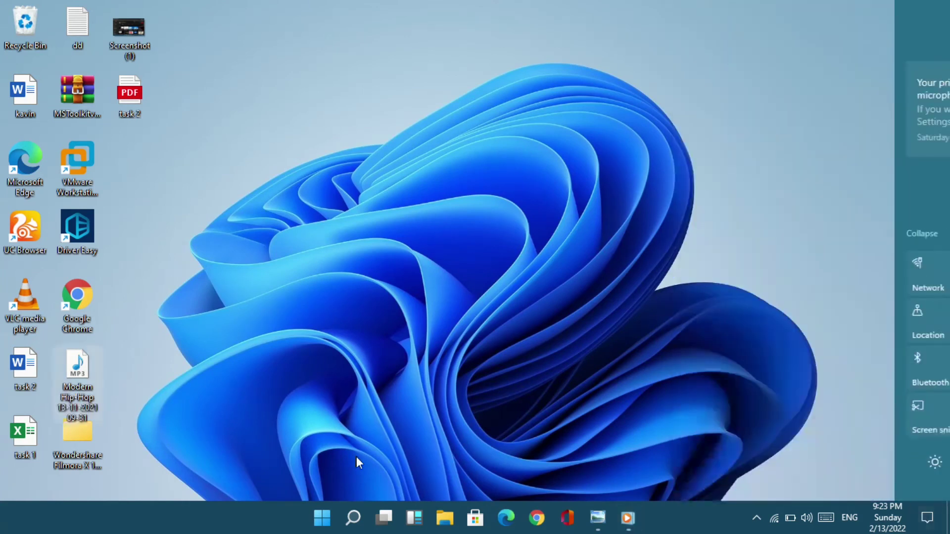
{"action": "left_click", "coordinate": [353, 519]}
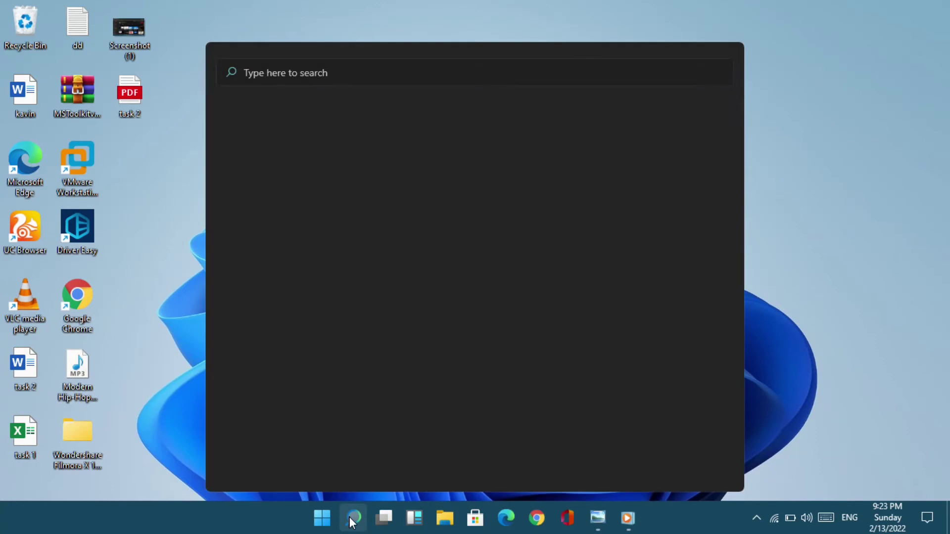
{"action": "type", "text": "camera"}
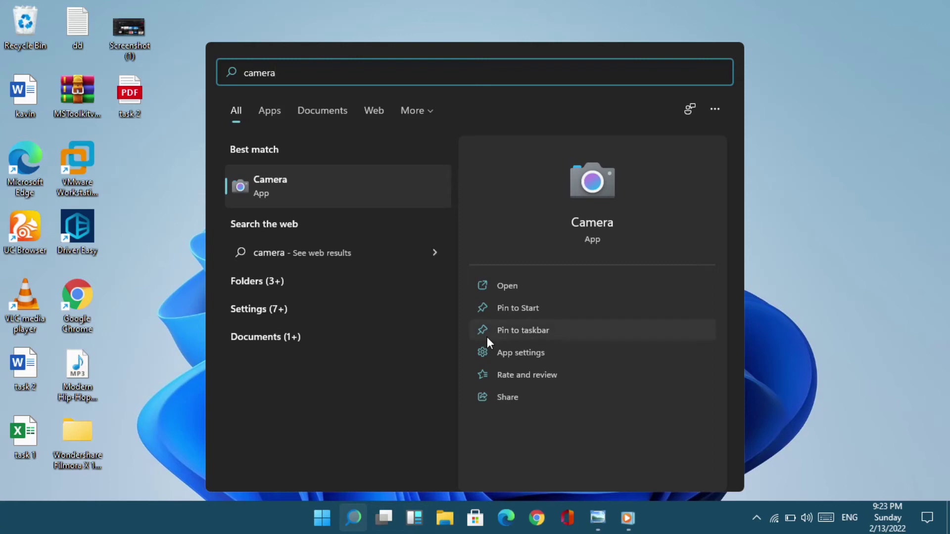
{"action": "left_click", "coordinate": [512, 355]}
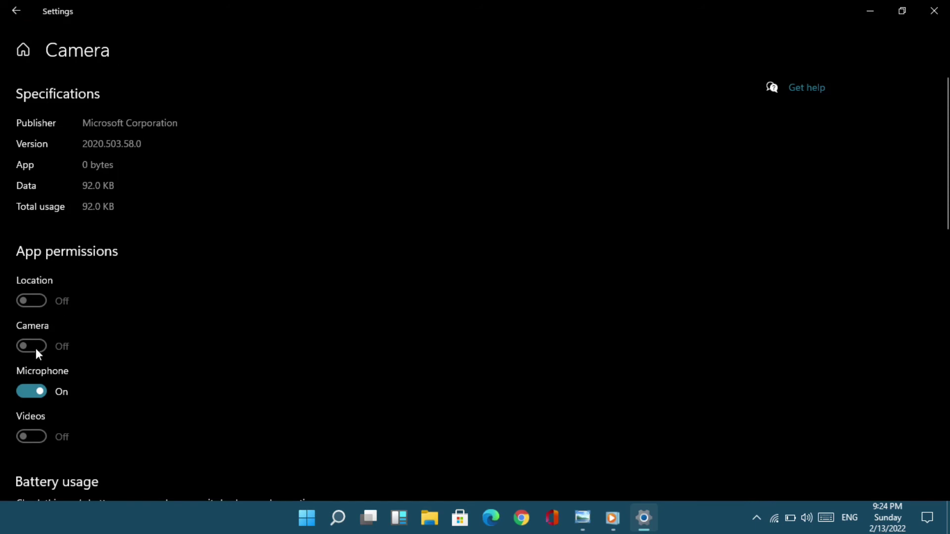
Review the Camera app's permissions, reset the app, and close its settings
{"action": "scroll", "coordinate": [219, 323], "scroll_direction": "down", "scroll_amount": 10}
{"action": "scroll", "coordinate": [220, 326], "scroll_direction": "up", "scroll_amount": 8}
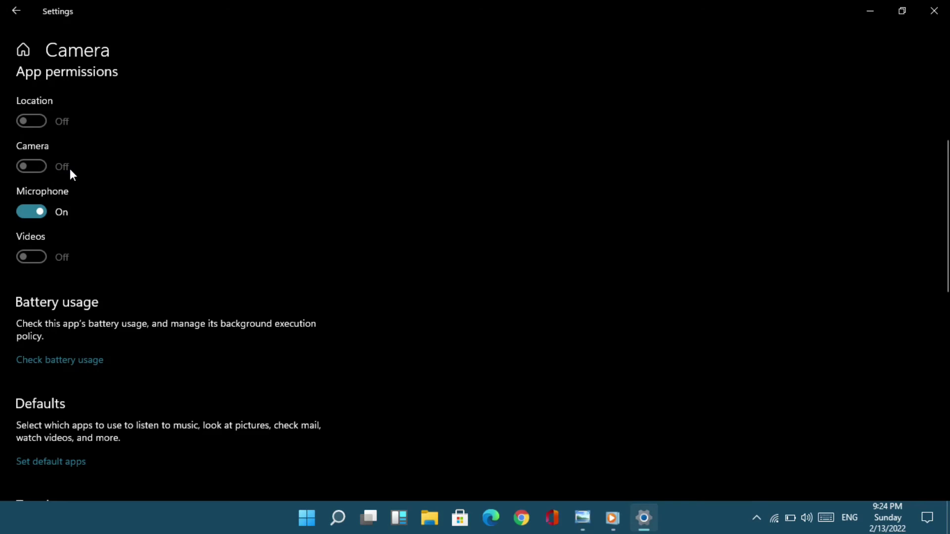
{"action": "scroll", "coordinate": [204, 233], "scroll_direction": "down", "scroll_amount": 8}
{"action": "scroll", "coordinate": [204, 233], "scroll_direction": "up", "scroll_amount": 1}
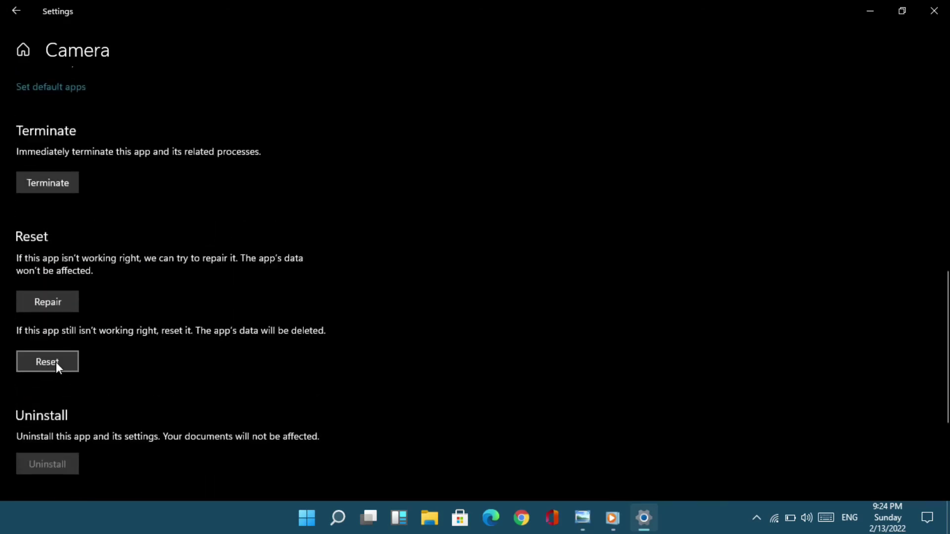
{"action": "left_click", "coordinate": [56, 365]}
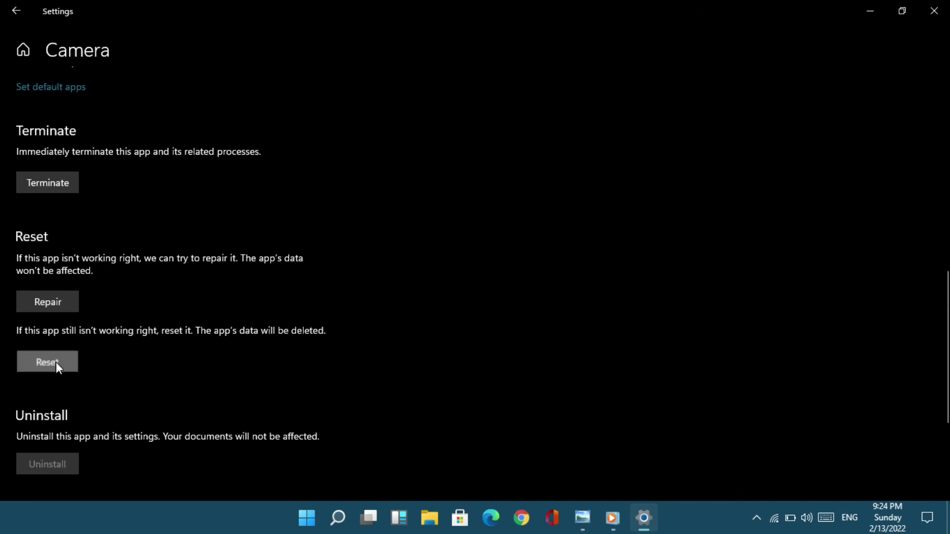
{"action": "left_click", "coordinate": [163, 328]}
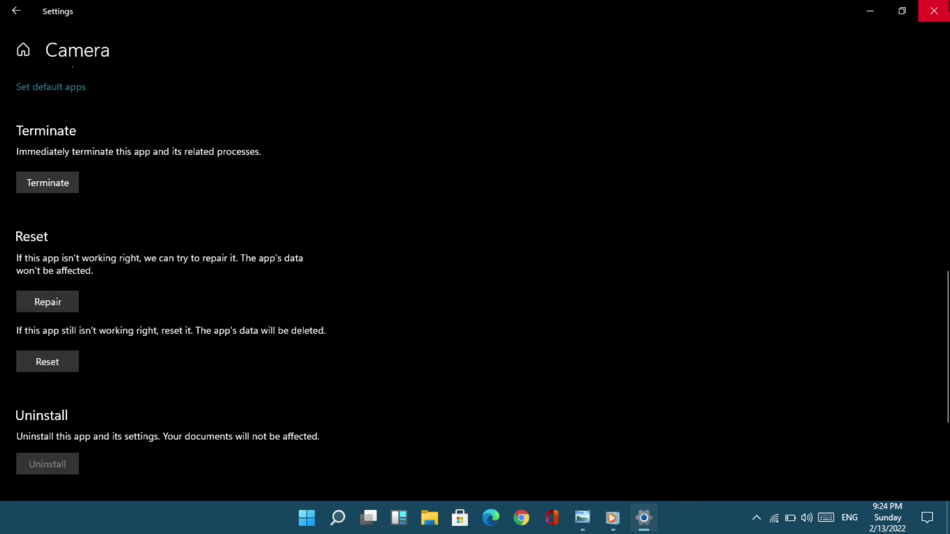
{"action": "left_click", "coordinate": [934, 10]}
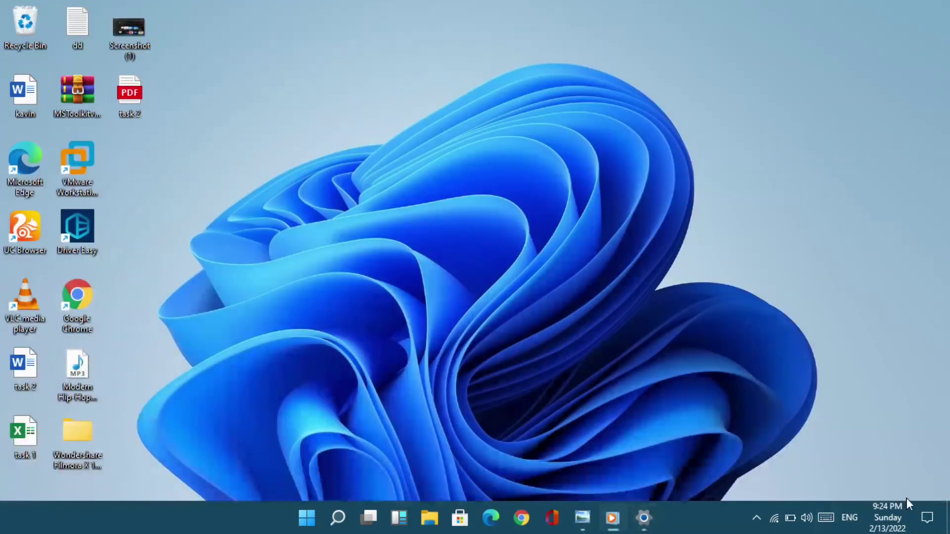
Open the Troubleshoot settings and show the list of additional troubleshooters
{"action": "left_click", "coordinate": [930, 521]}
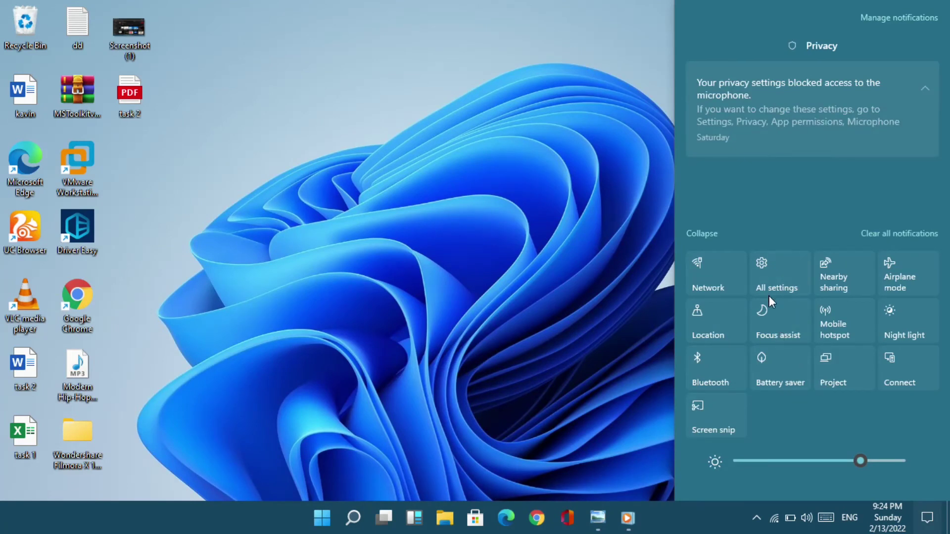
{"action": "left_click", "coordinate": [368, 525]}
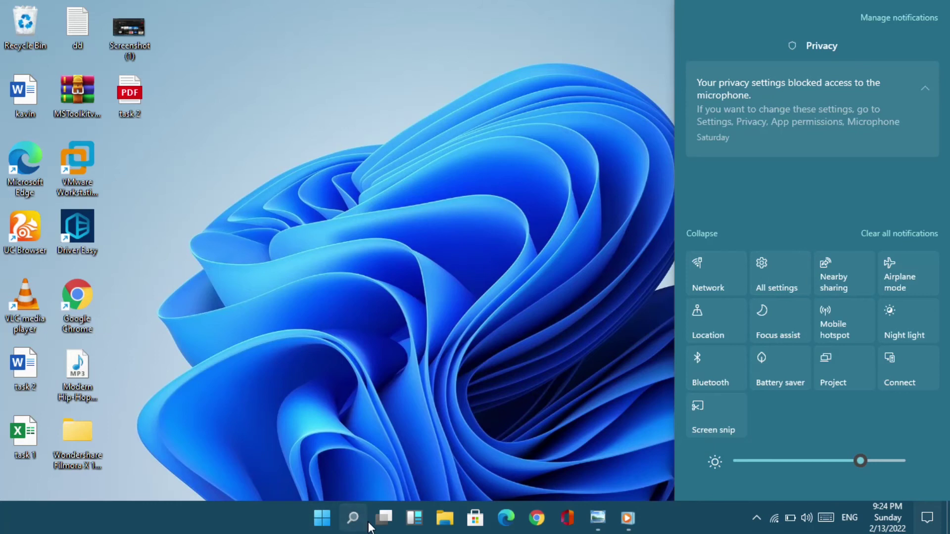
{"action": "left_click", "coordinate": [368, 526]}
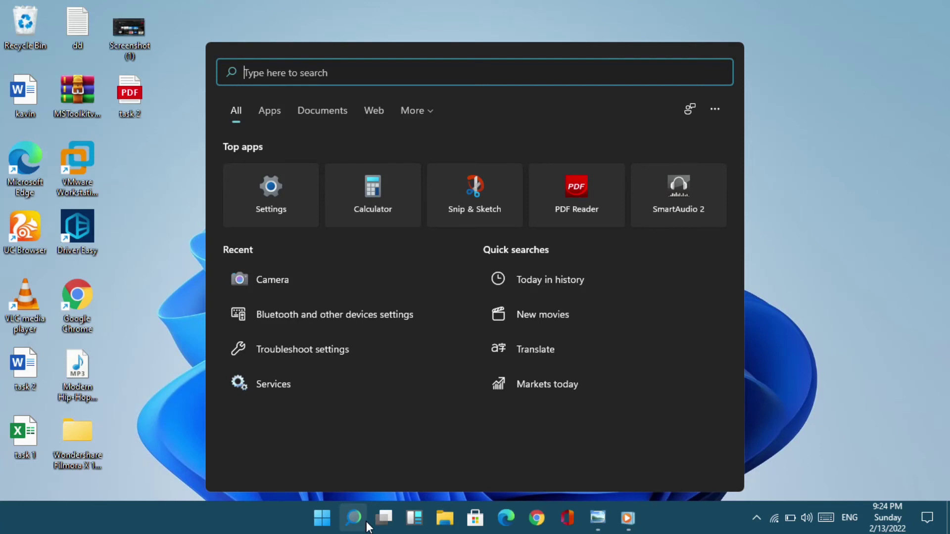
{"action": "left_click", "coordinate": [336, 353]}
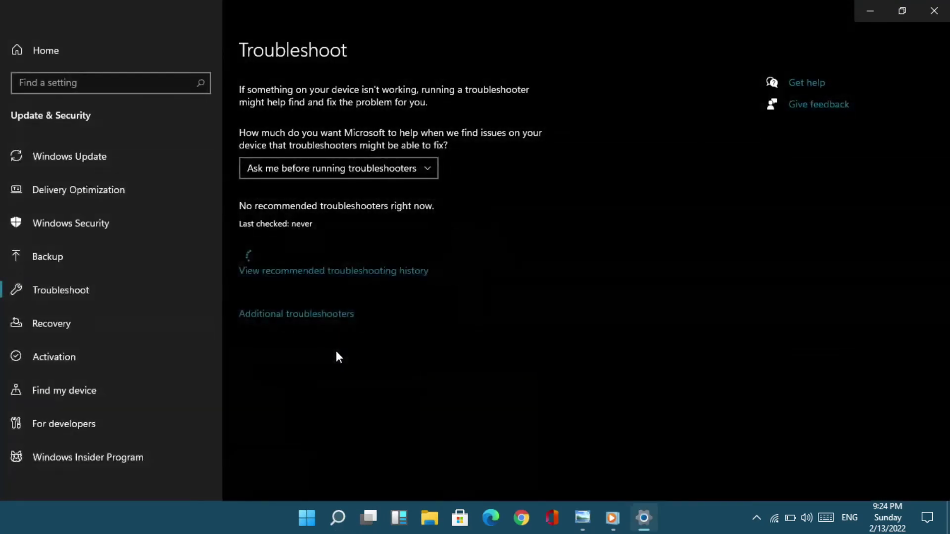
{"action": "left_click", "coordinate": [274, 315]}
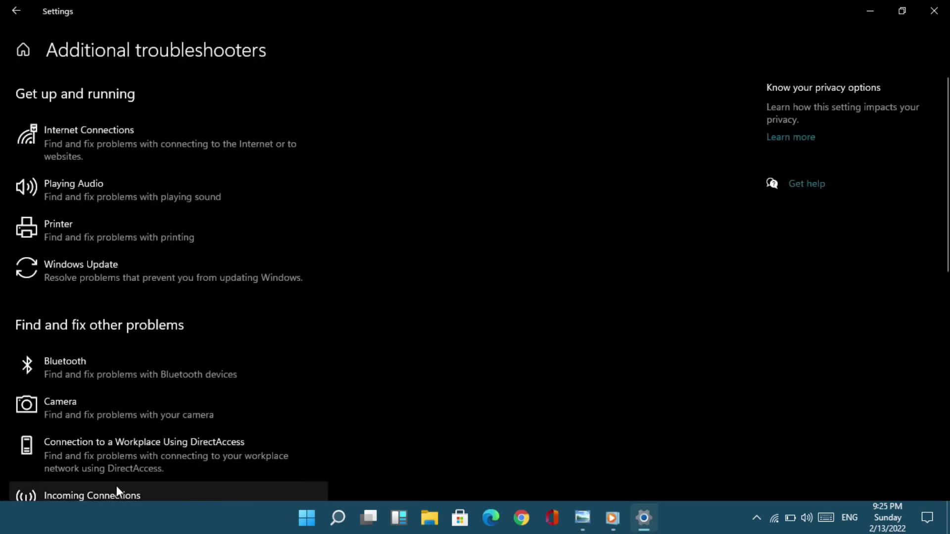
Launch the Camera troubleshooter, then close its help window and Settings
{"action": "left_click", "coordinate": [142, 408]}
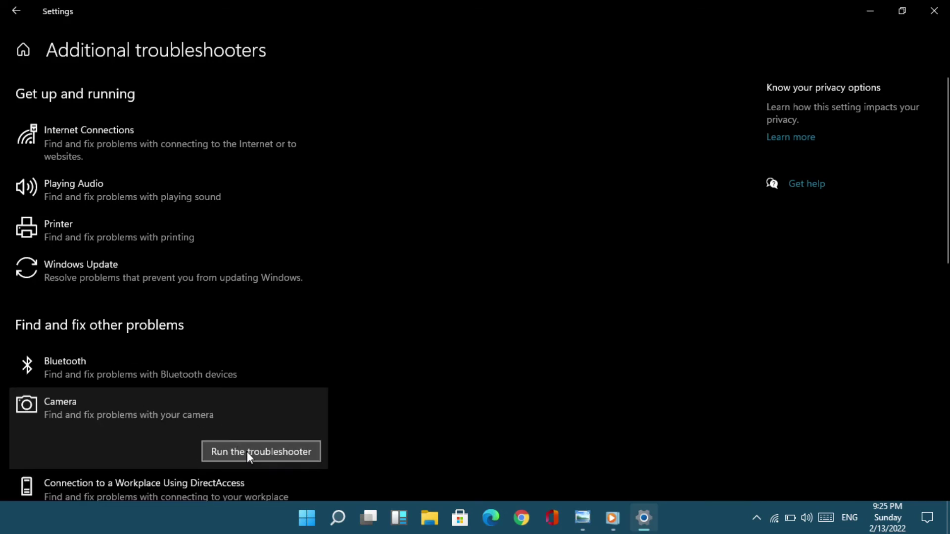
{"action": "left_click", "coordinate": [247, 452]}
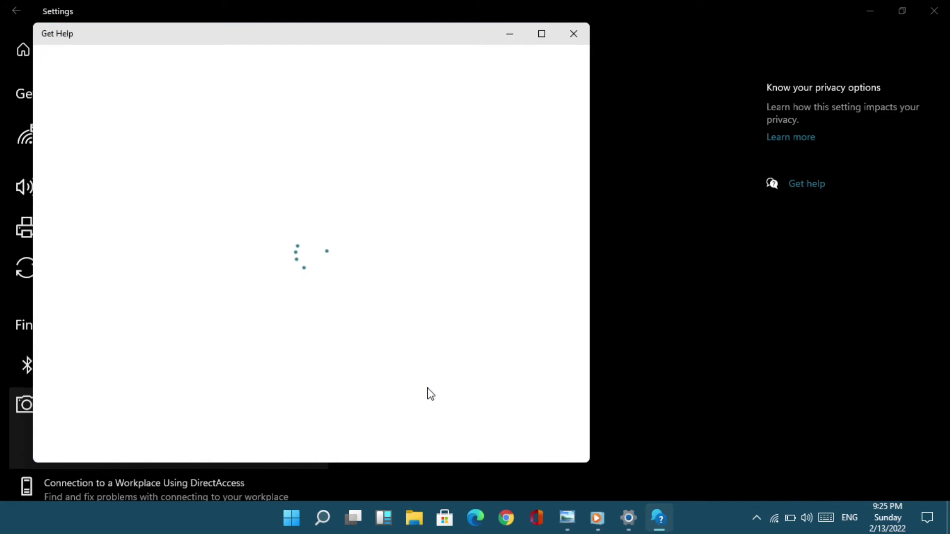
{"action": "left_click", "coordinate": [571, 36]}
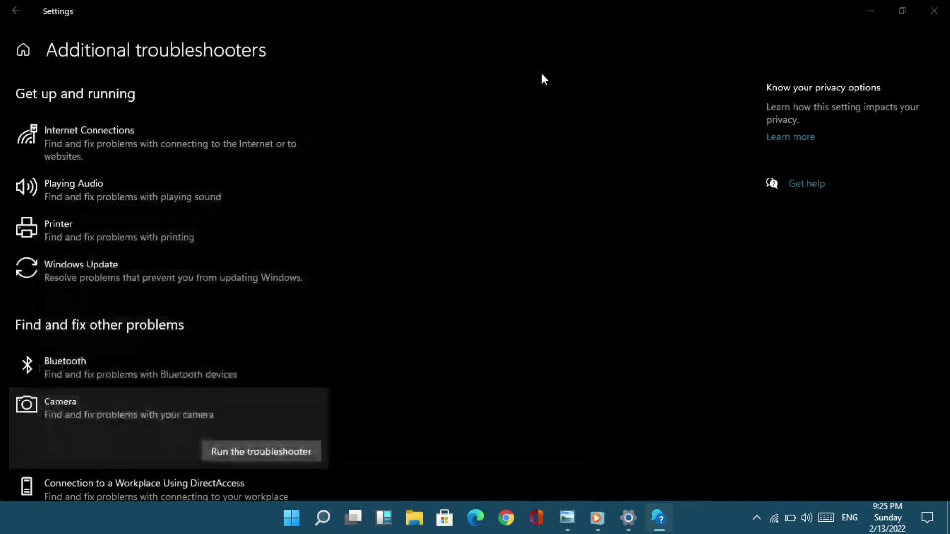
{"action": "left_click", "coordinate": [288, 453]}
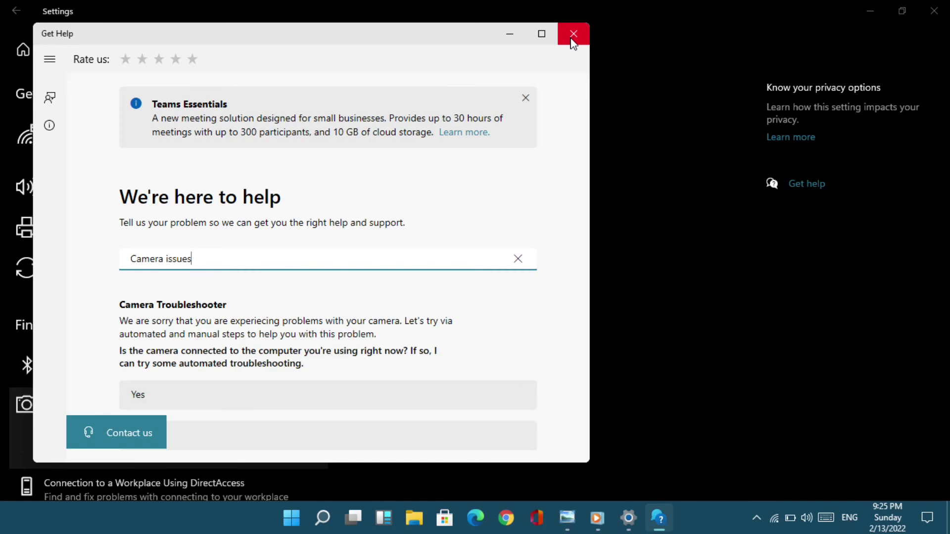
{"action": "left_click", "coordinate": [572, 36]}
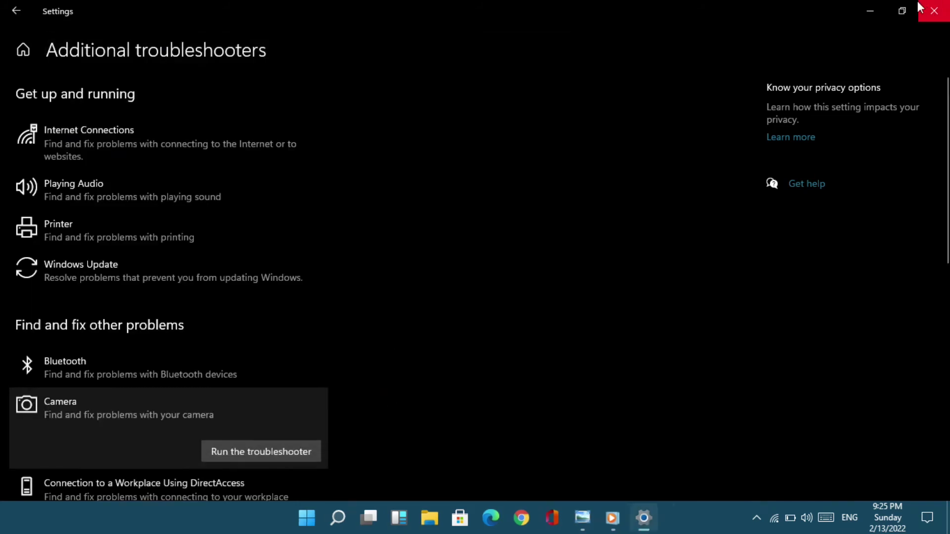
{"action": "left_click", "coordinate": [934, 10]}
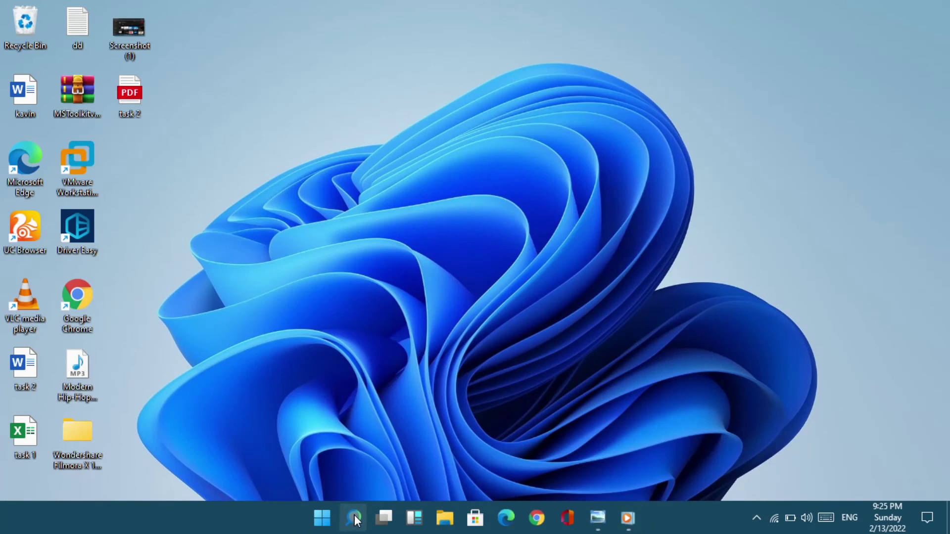
Search for "services" and open the Services app
{"action": "left_click", "coordinate": [354, 515]}
{"action": "type", "text": "ser"}
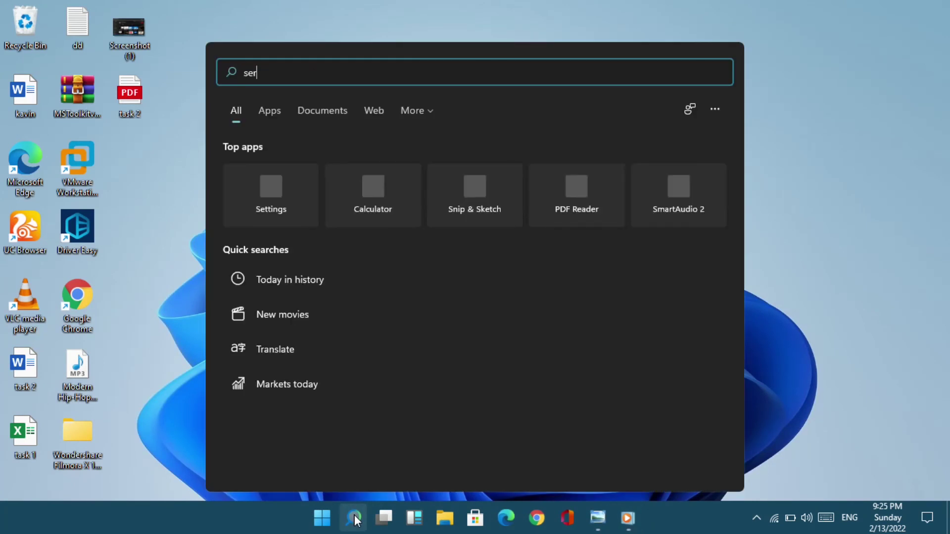
{"action": "type", "text": "vices"}
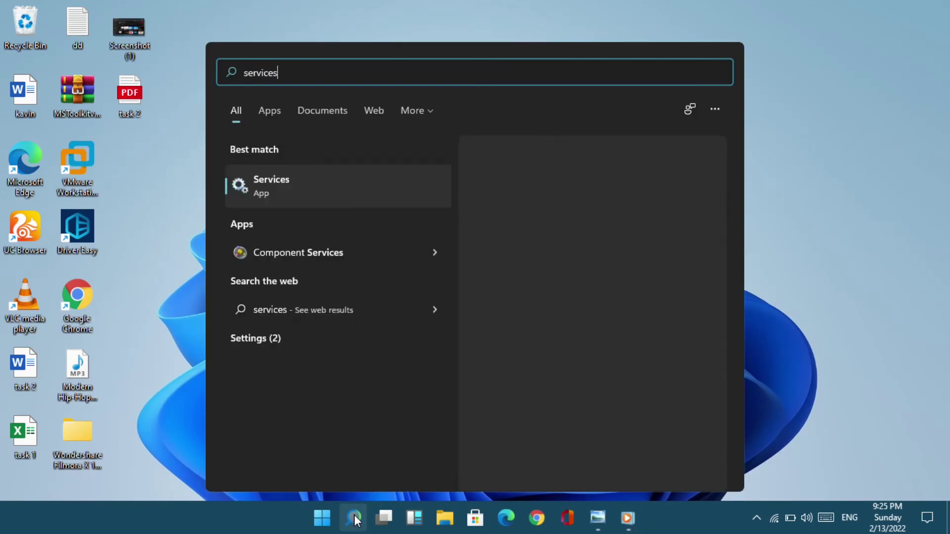
{"action": "left_click", "coordinate": [352, 189]}
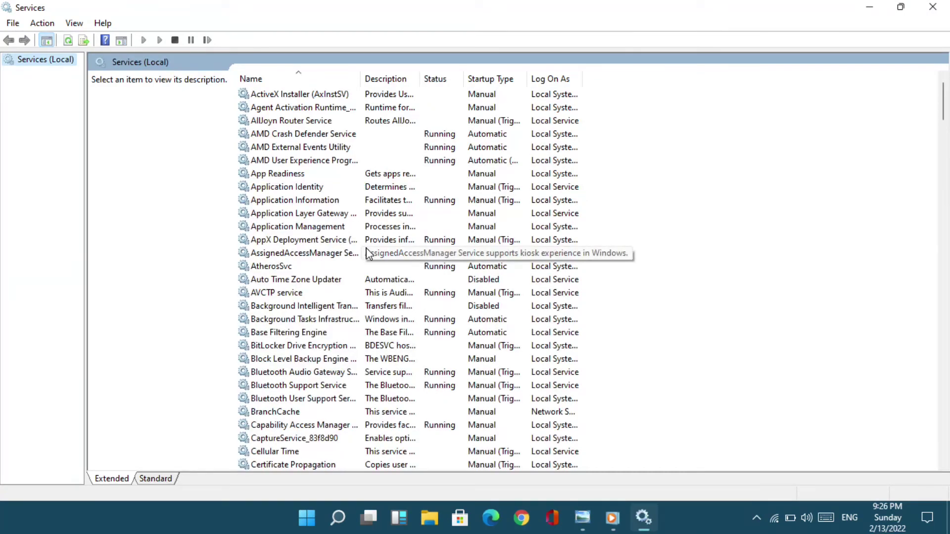
Find the Windows Camera Frame Server Monitor service in the list of local services and select it
{"action": "scroll", "coordinate": [367, 253], "scroll_direction": "down", "scroll_amount": 5}
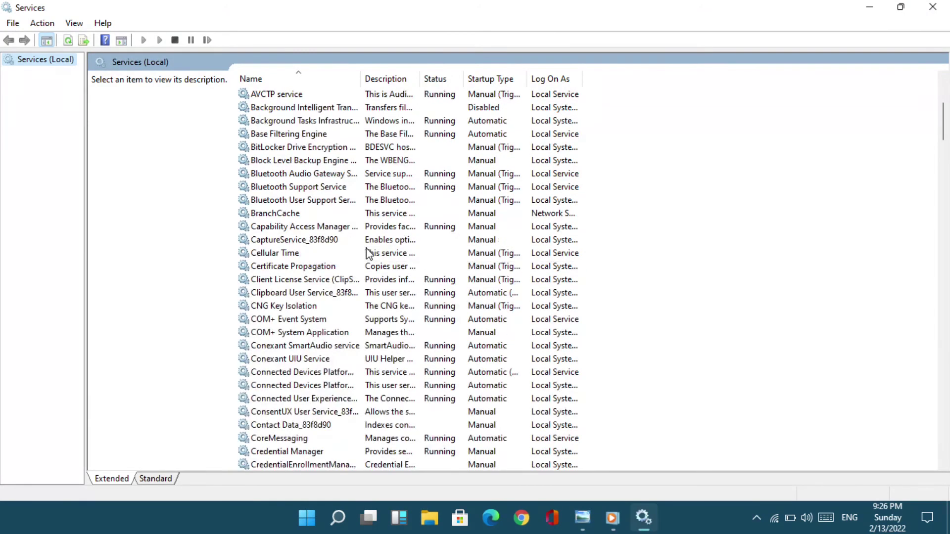
{"action": "scroll", "coordinate": [414, 319], "scroll_direction": "down", "scroll_amount": 5}
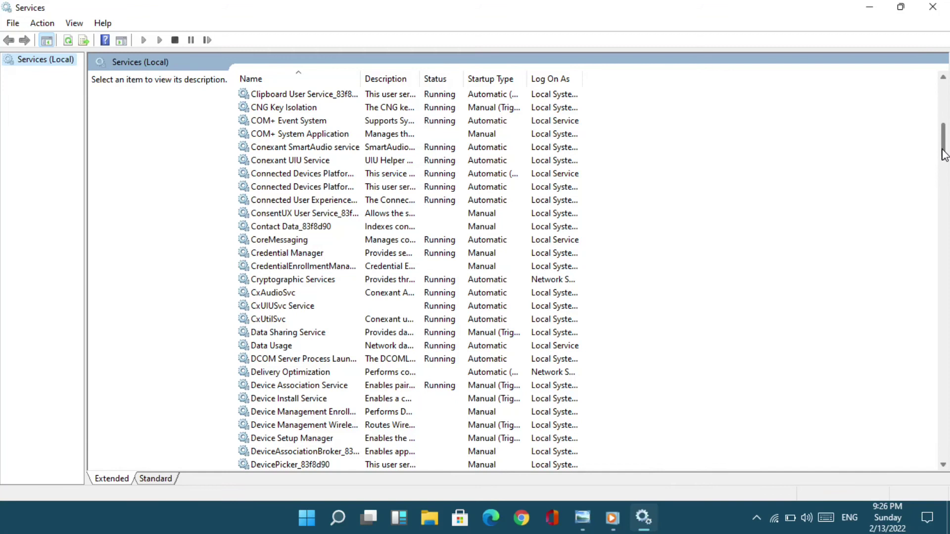
{"action": "mouse_move", "coordinate": [944, 154]}
{"action": "left_mouse_down"}
{"action": "mouse_move", "coordinate": [947, 483]}
{"action": "mouse_move", "coordinate": [947, 141]}
{"action": "left_mouse_up"}
{"action": "left_click_drag", "start_coordinate": [943, 144], "coordinate": [945, 485]}
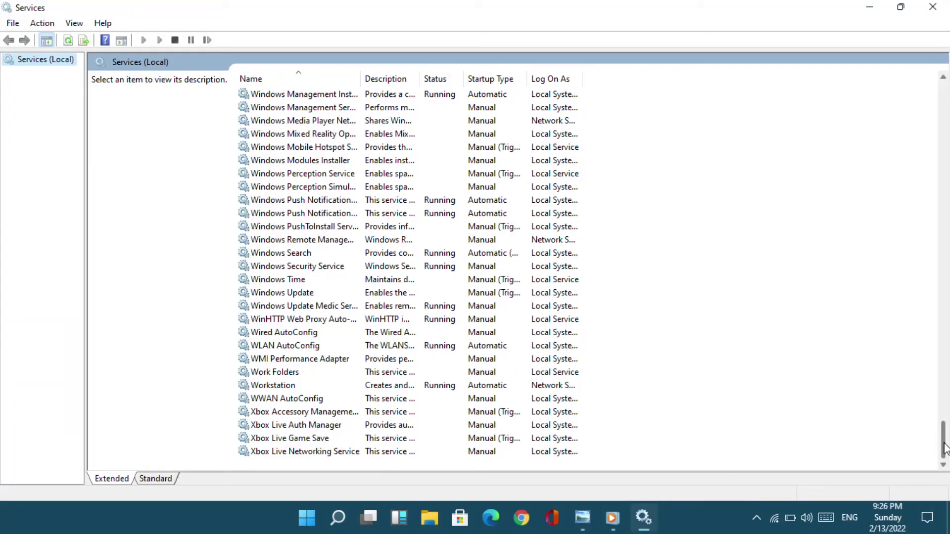
{"action": "left_click_drag", "start_coordinate": [944, 448], "coordinate": [944, 429]}
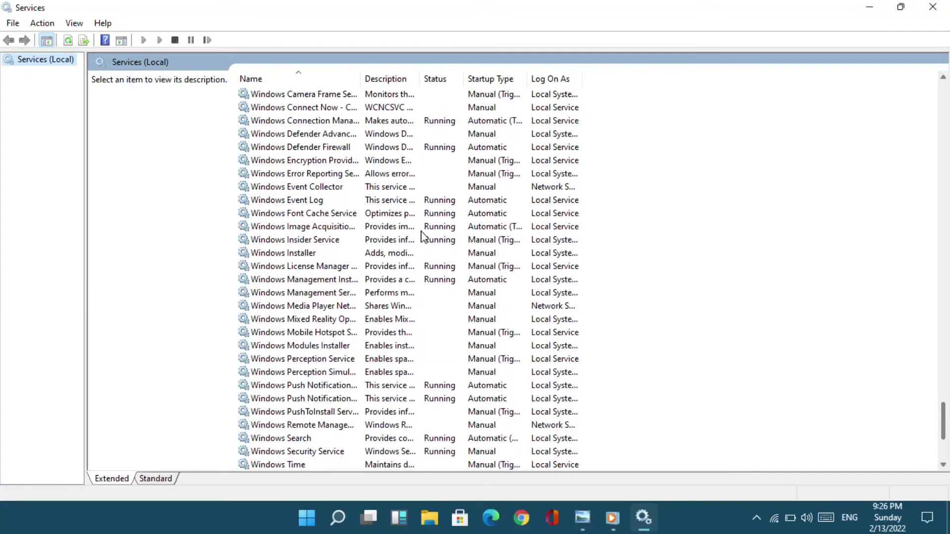
{"action": "left_click", "coordinate": [343, 99]}
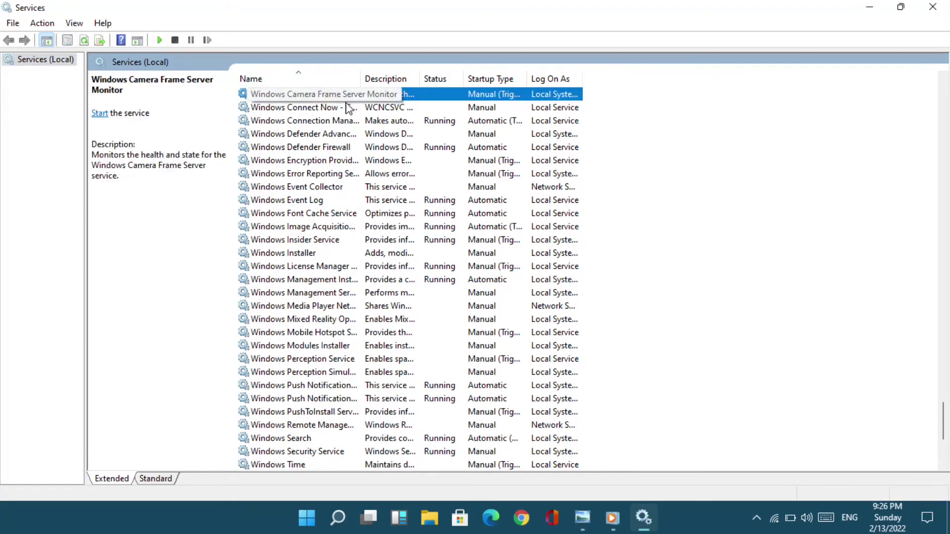
{"action": "scroll", "coordinate": [393, 152], "scroll_direction": "up", "scroll_amount": 20}
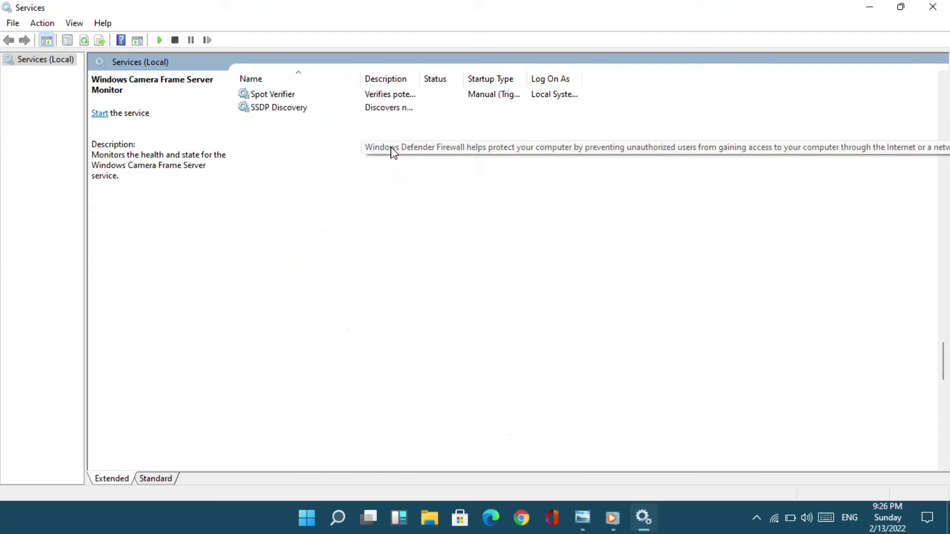
{"action": "scroll", "coordinate": [393, 152], "scroll_direction": "down", "scroll_amount": 15}
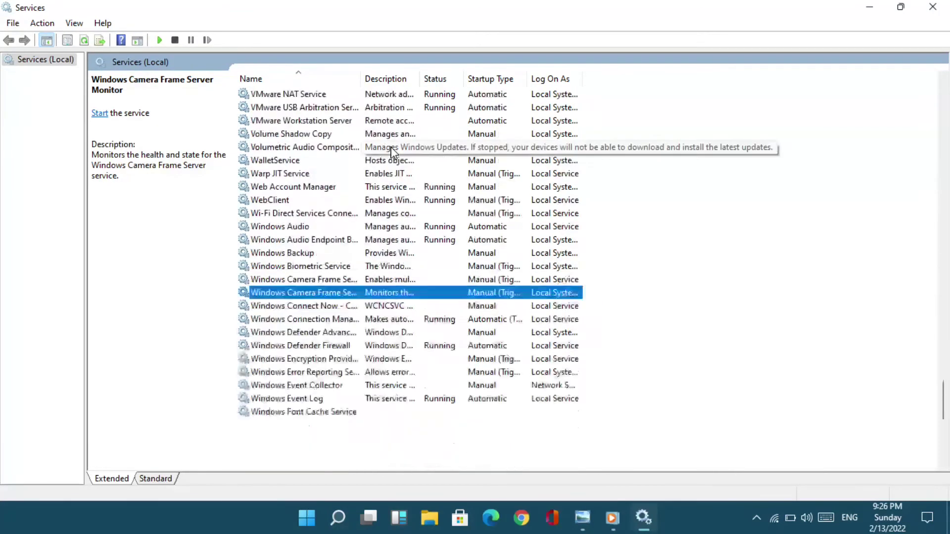
{"action": "scroll", "coordinate": [394, 152], "scroll_direction": "up", "scroll_amount": 5}
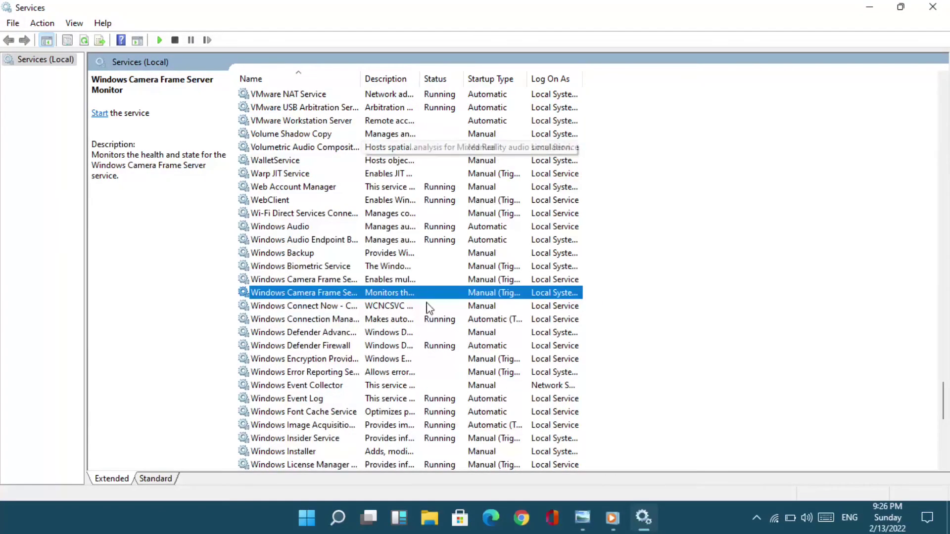
Start the Windows Camera Frame Server service from its properties, then close the properties and the Services window
{"action": "left_click", "coordinate": [344, 279]}
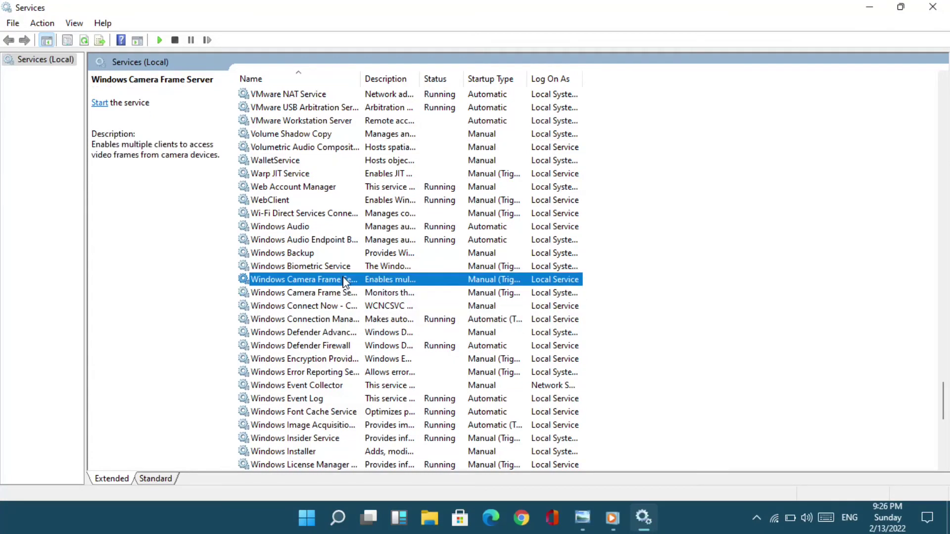
{"action": "right_click", "coordinate": [344, 280]}
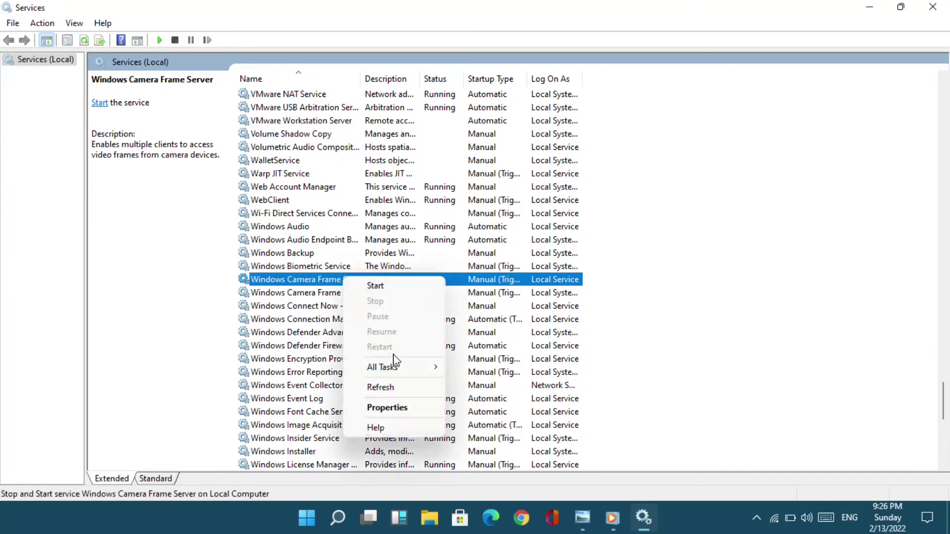
{"action": "left_click", "coordinate": [397, 411]}
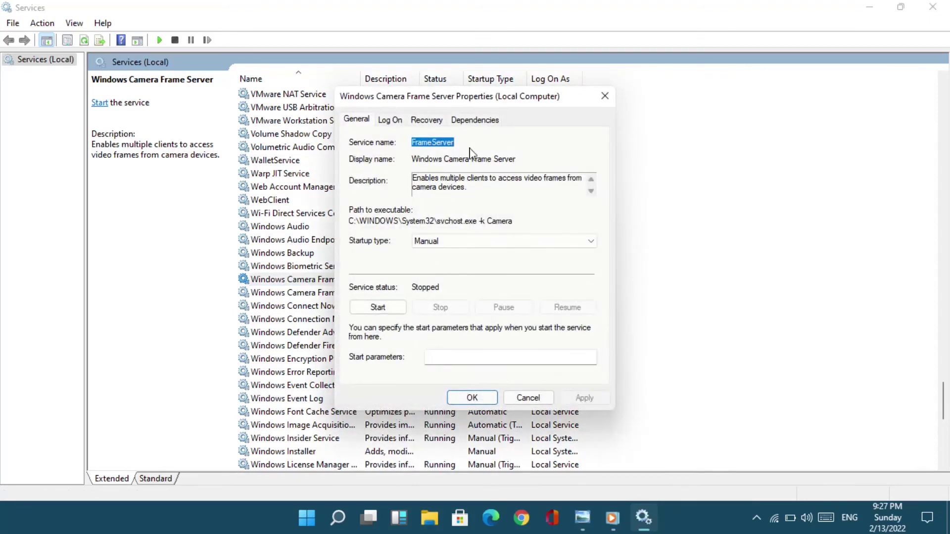
{"action": "left_click", "coordinate": [395, 316]}
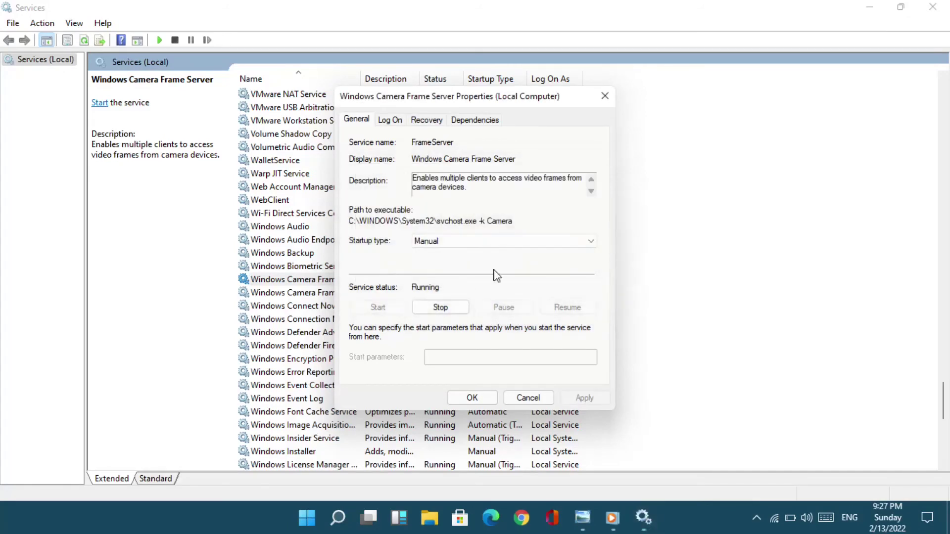
{"action": "left_click", "coordinate": [604, 96]}
{"action": "left_click", "coordinate": [946, 10]}
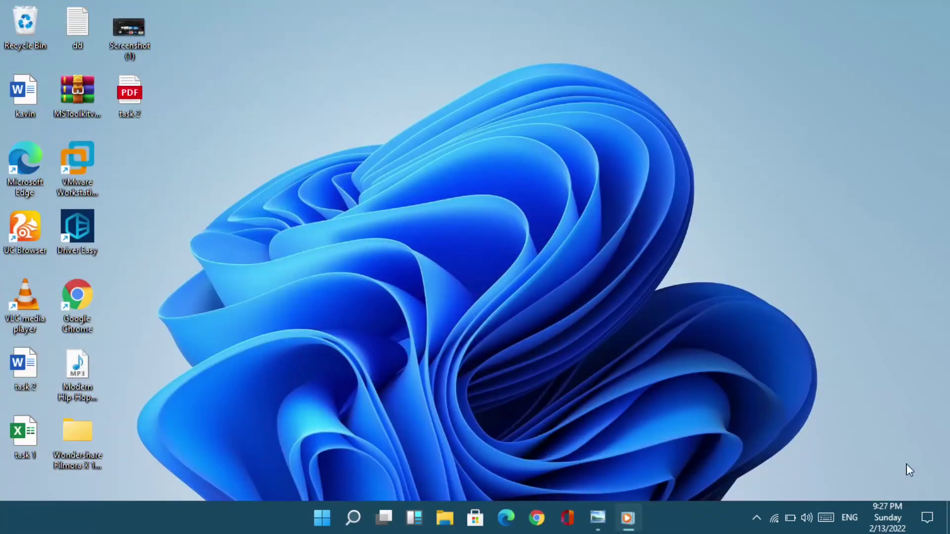
Open the Camera privacy settings and turn on access to the camera on this device
{"action": "left_click", "coordinate": [924, 519]}
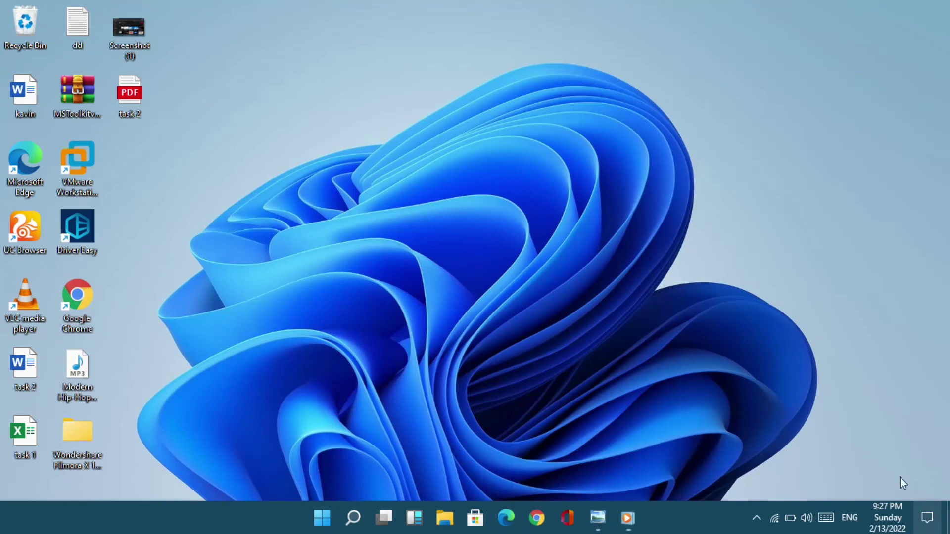
{"action": "left_click", "coordinate": [783, 270]}
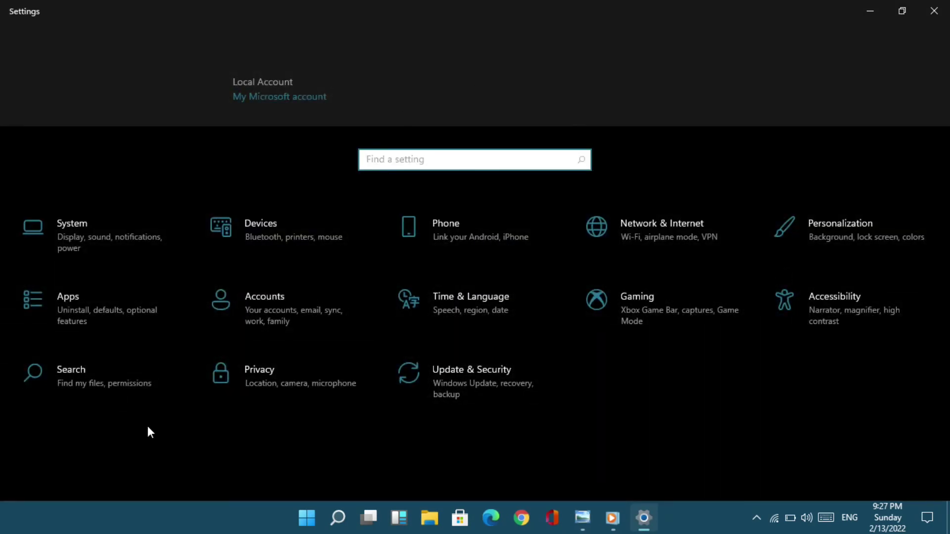
{"action": "left_click", "coordinate": [281, 383]}
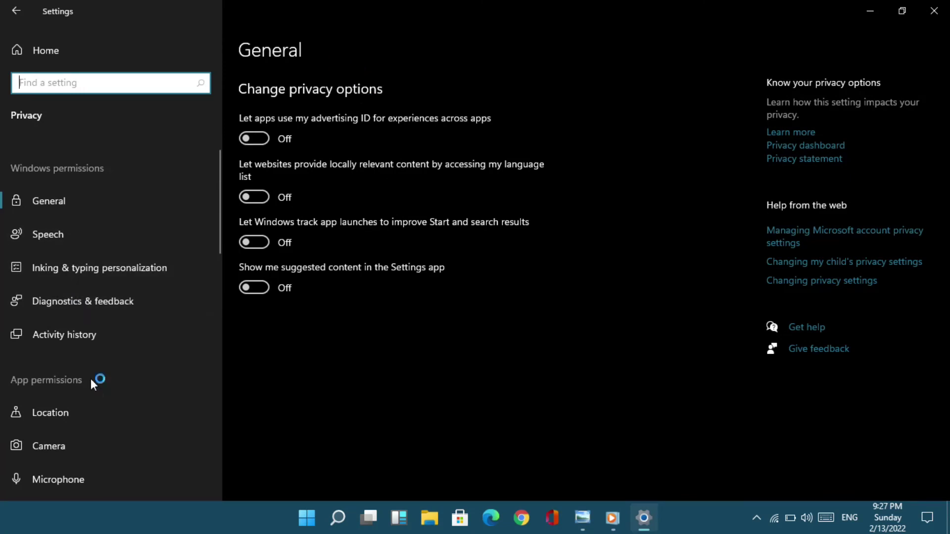
{"action": "left_click", "coordinate": [81, 444]}
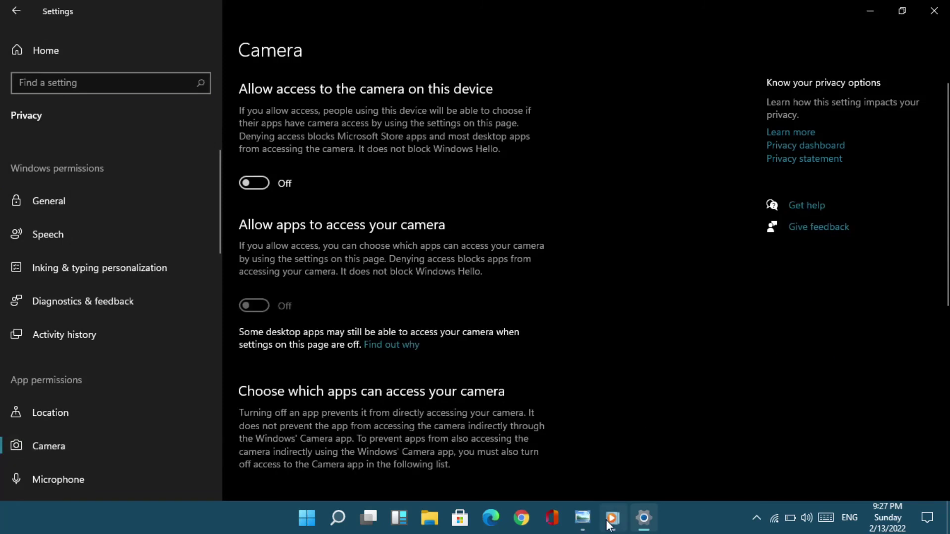
{"action": "mouse_move", "coordinate": [612, 516]}
{"action": "left_click", "coordinate": [261, 187]}
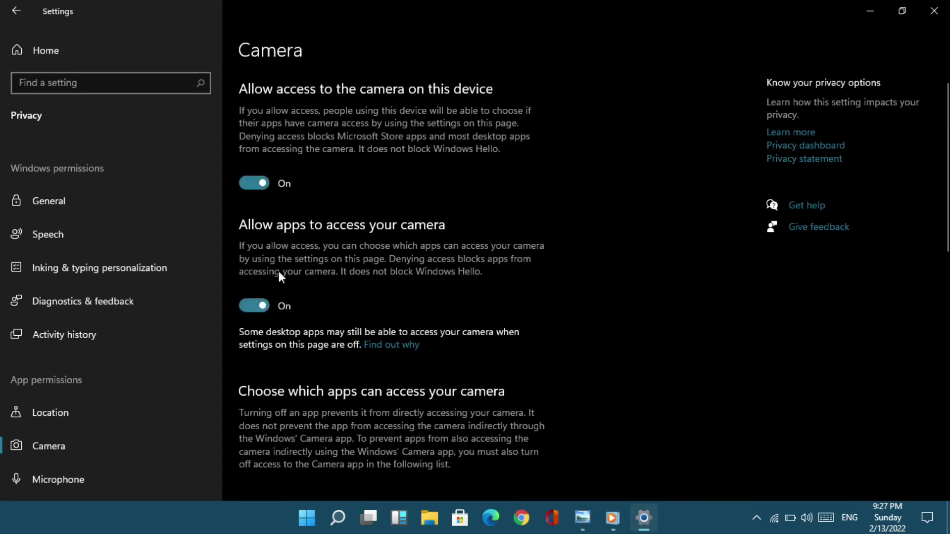
Review the camera access permissions of the individual apps and desktop apps, then close Settings
{"action": "scroll", "coordinate": [332, 195], "scroll_direction": "down", "scroll_amount": 10}
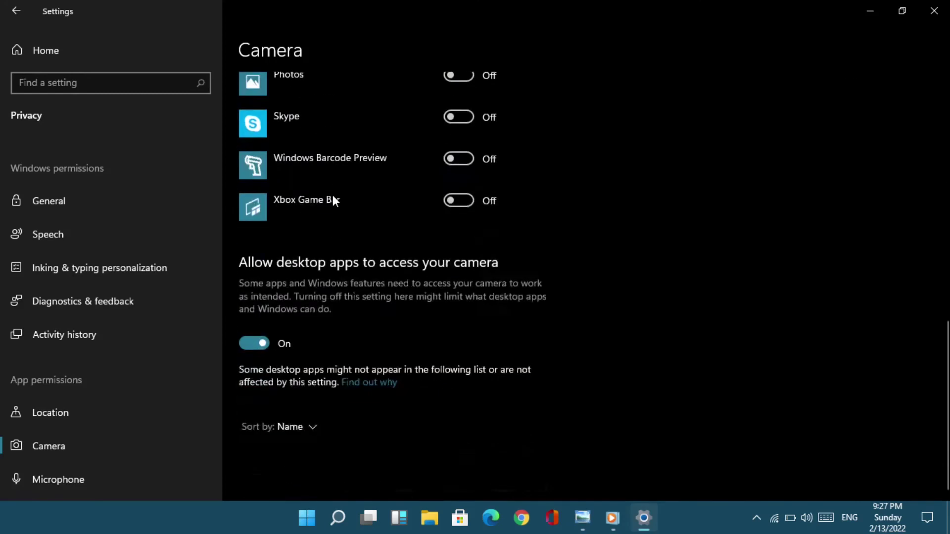
{"action": "scroll", "coordinate": [333, 195], "scroll_direction": "up", "scroll_amount": 4}
{"action": "scroll", "coordinate": [332, 198], "scroll_direction": "up", "scroll_amount": 10}
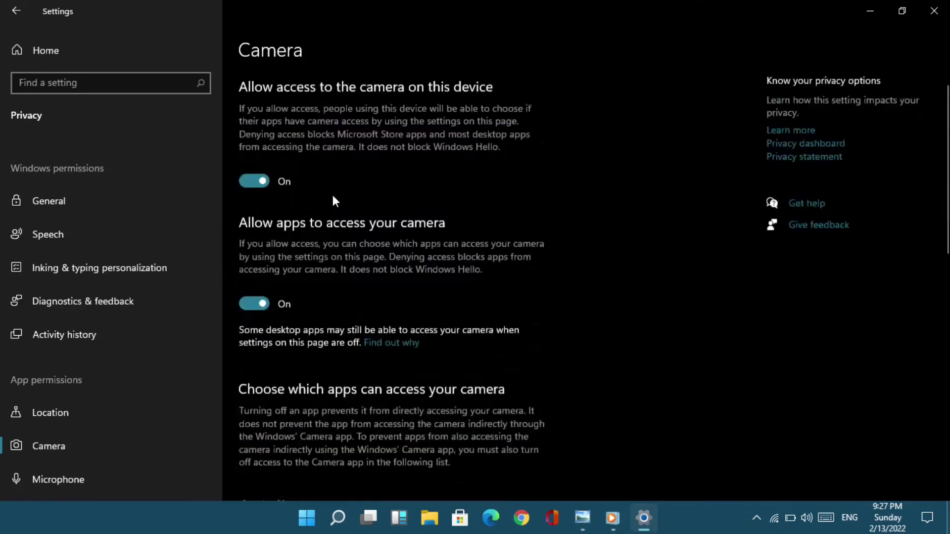
{"action": "scroll", "coordinate": [332, 198], "scroll_direction": "down", "scroll_amount": 10}
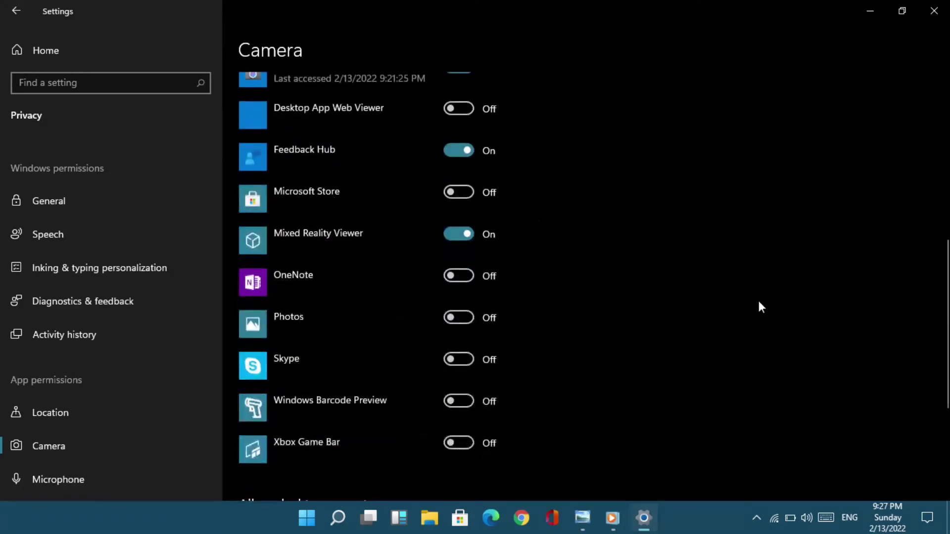
{"action": "left_click_drag", "start_coordinate": [944, 284], "coordinate": [946, 252]}
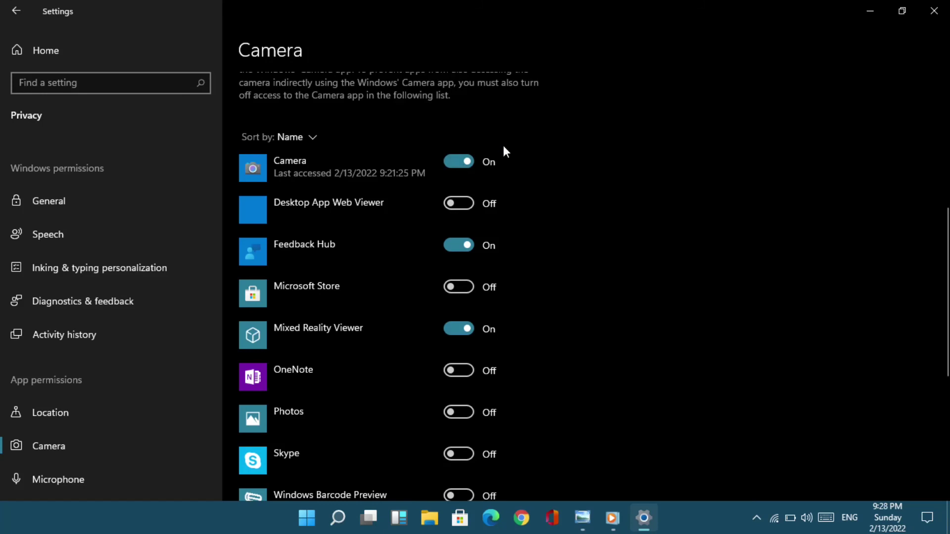
{"action": "left_click", "coordinate": [935, 11]}
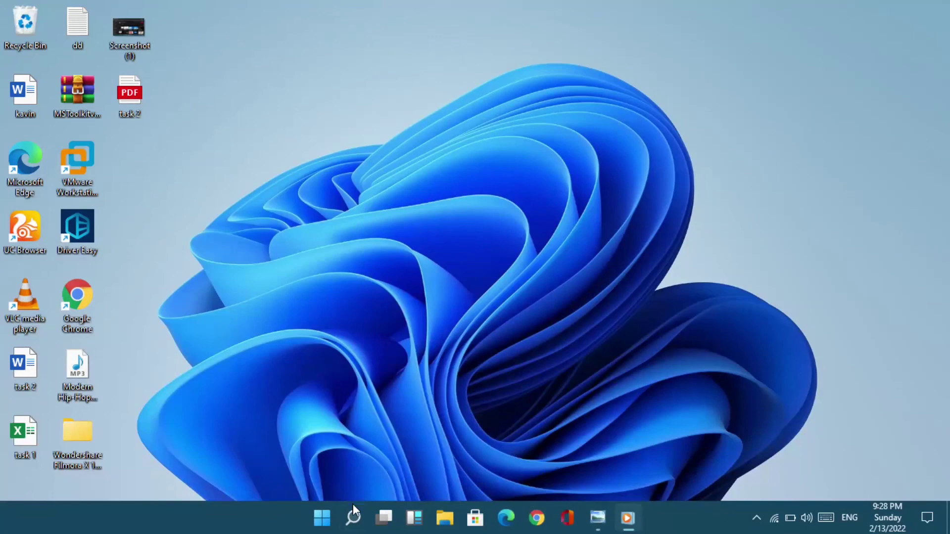
Search for "camera", view the Camera app's settings and permissions, then close them
{"action": "left_click", "coordinate": [355, 518]}
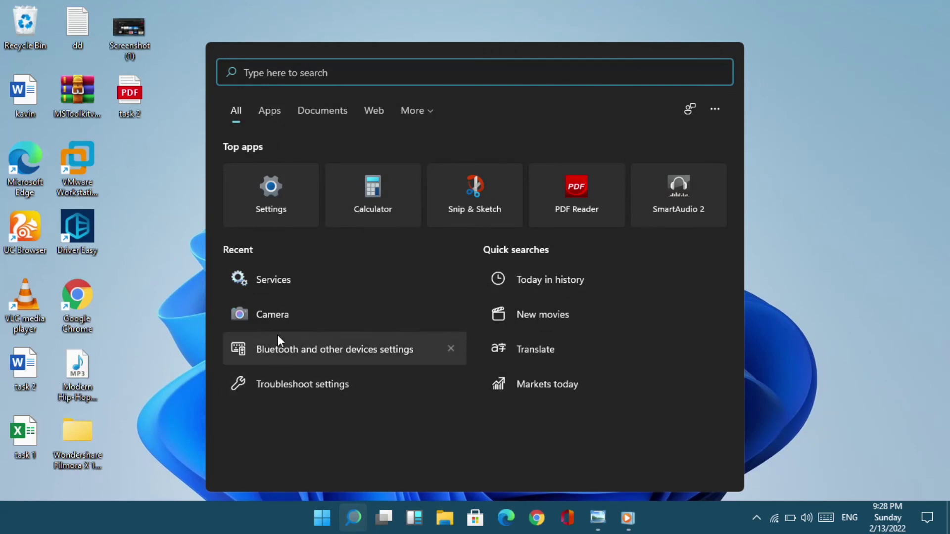
{"action": "type", "text": "camera"}
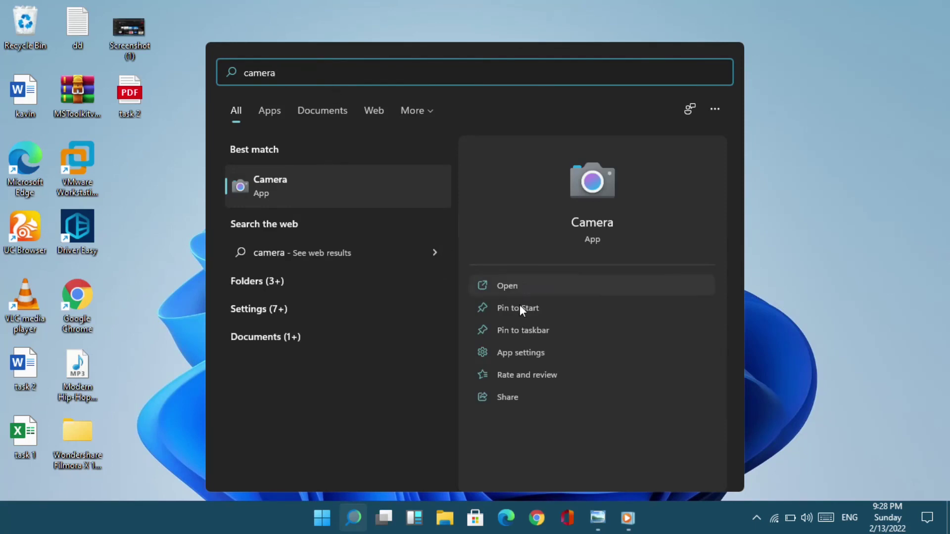
{"action": "left_click", "coordinate": [519, 358]}
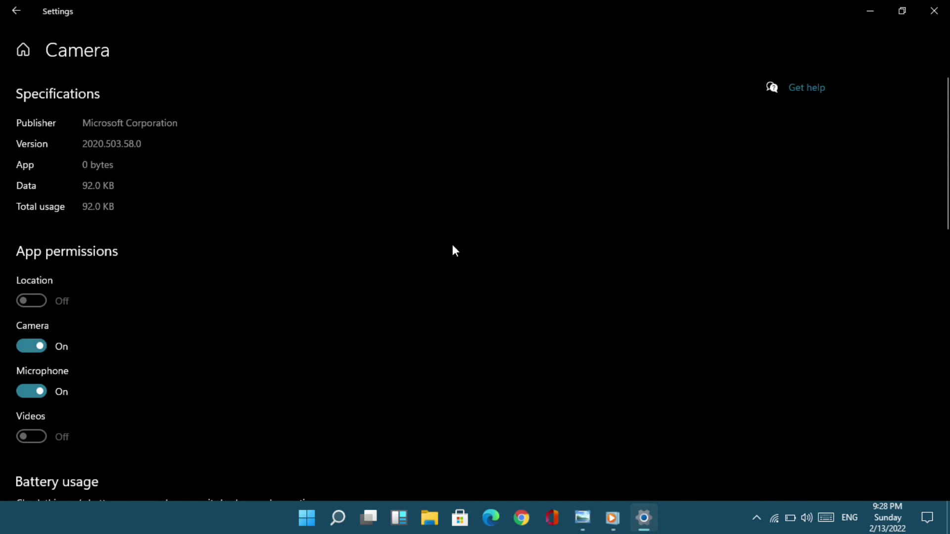
{"action": "left_click", "coordinate": [933, 13]}
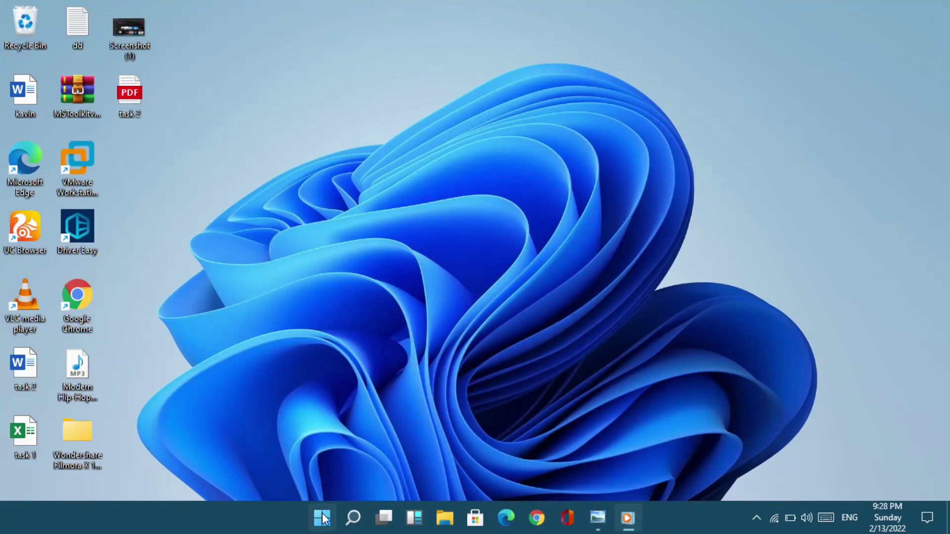
Restart the computer
{"action": "left_click", "coordinate": [322, 518]}
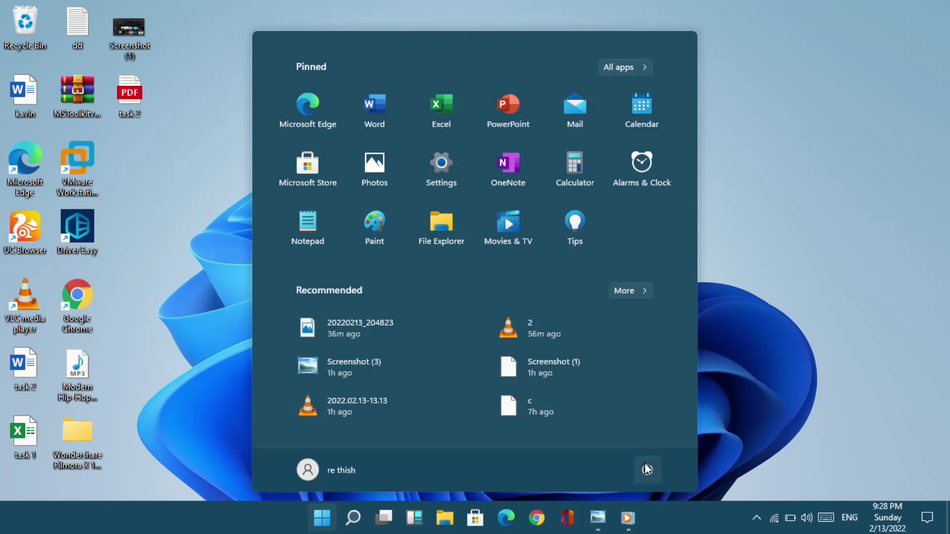
{"action": "left_click", "coordinate": [647, 469]}
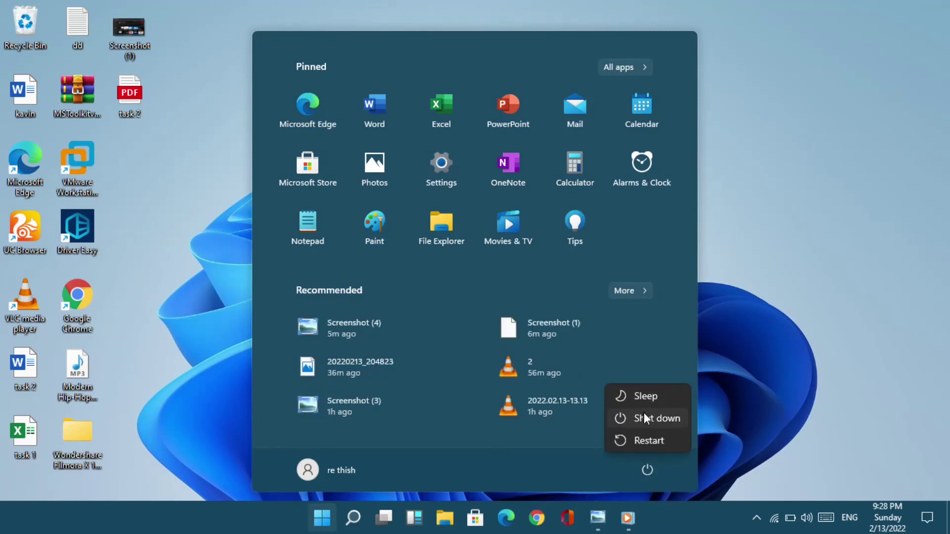
{"action": "left_click", "coordinate": [644, 441]}
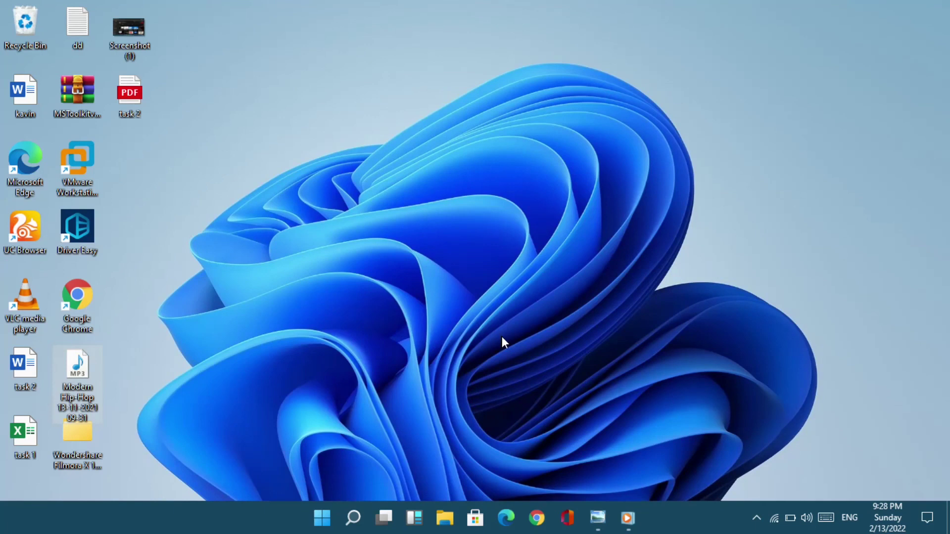
Open the Camera app from the recent searches to test the camera, then close it
{"action": "left_click", "coordinate": [354, 519]}
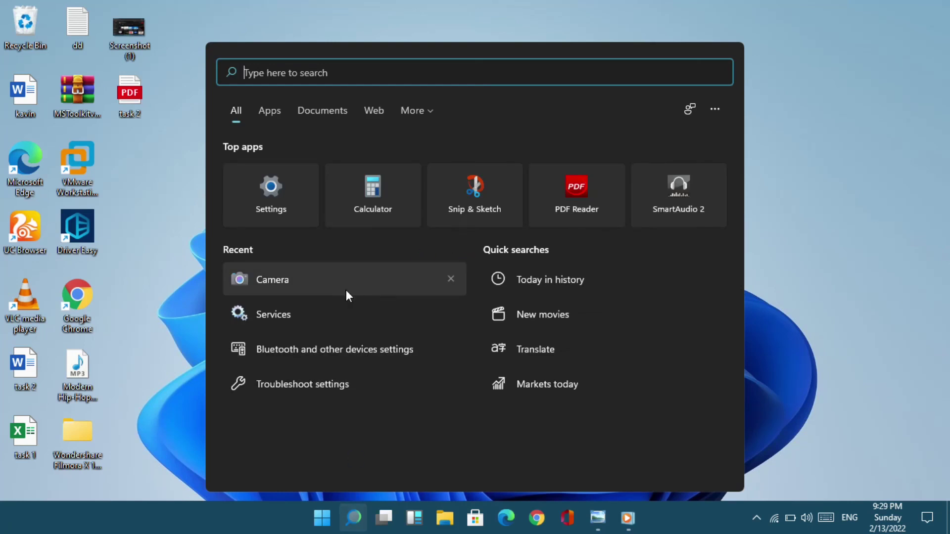
{"action": "left_click", "coordinate": [325, 281]}
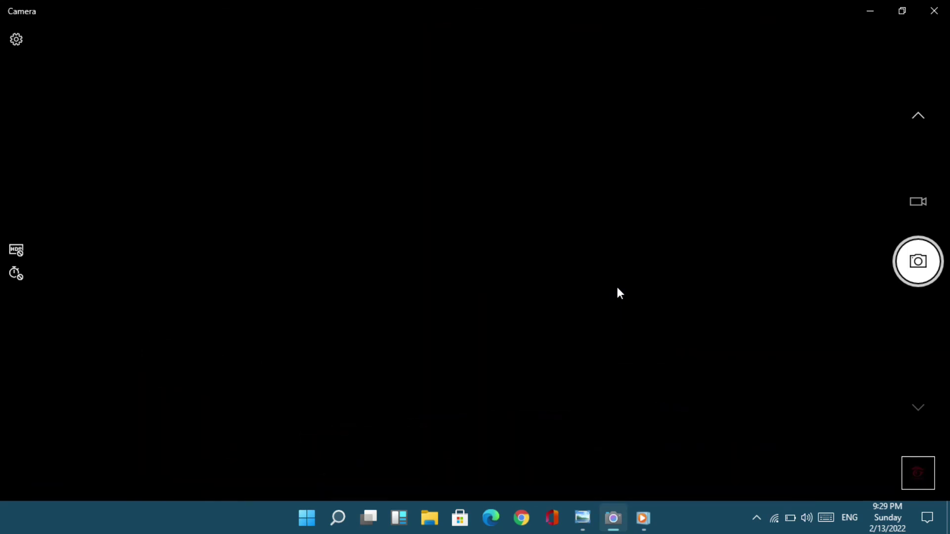
{"action": "left_click", "coordinate": [934, 10]}
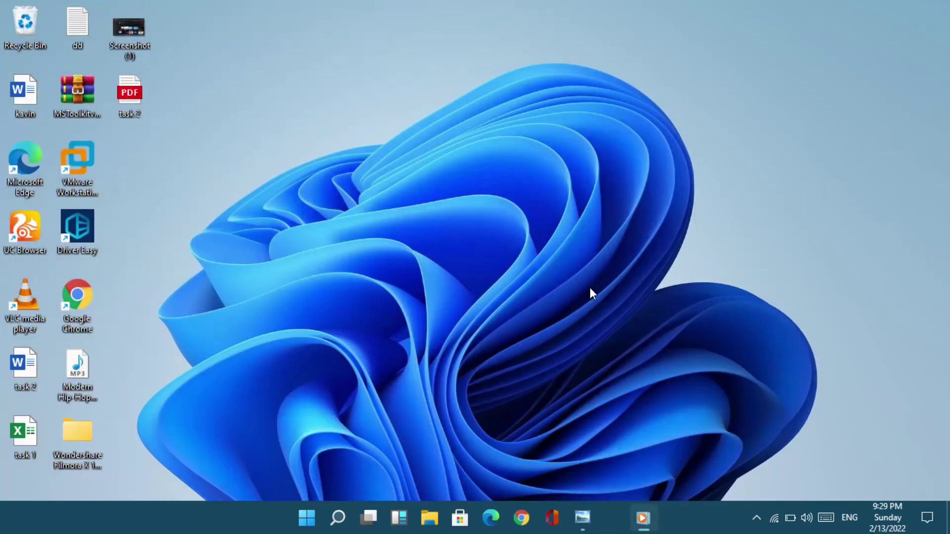